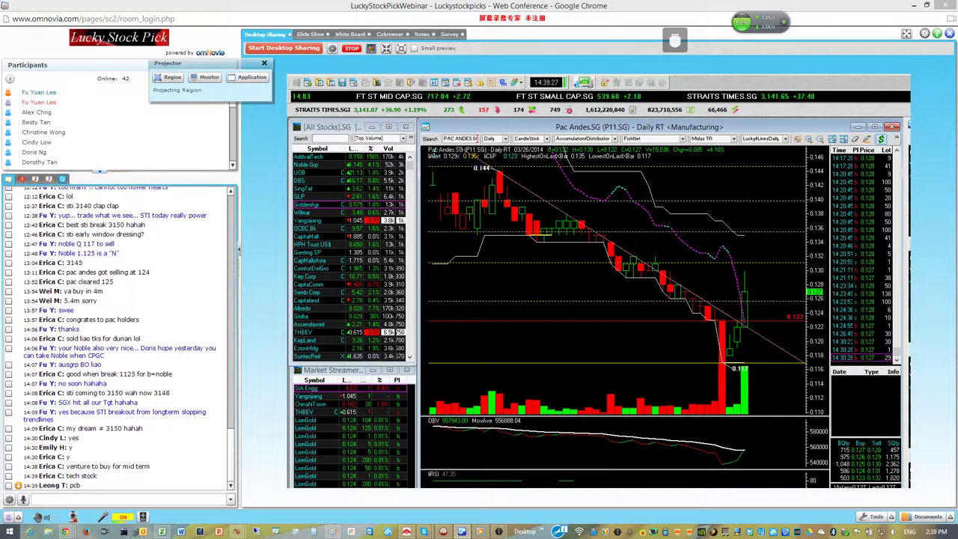
- Load the VENTURE.SG daily chart in place of Pac Andes and zoom in on it
text(YEN)
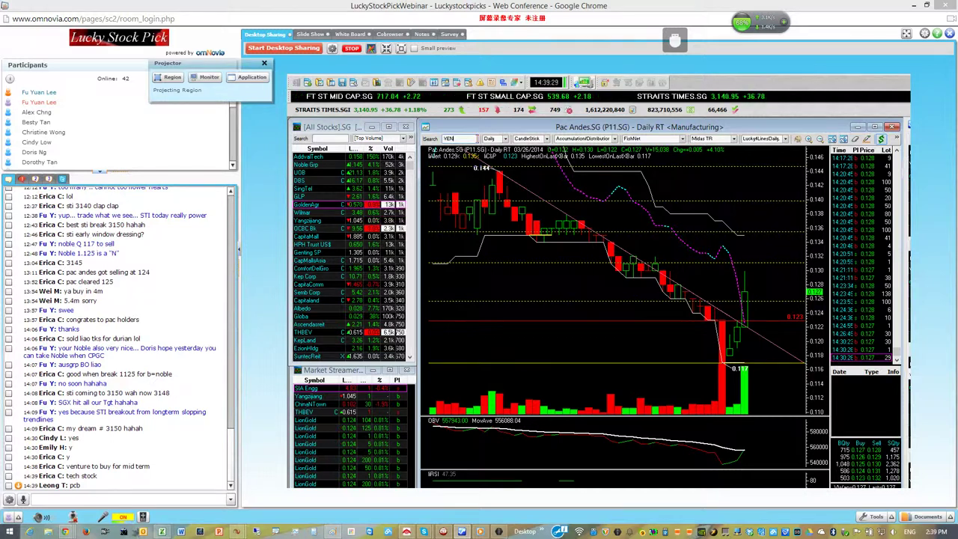
text(TURE.SG)
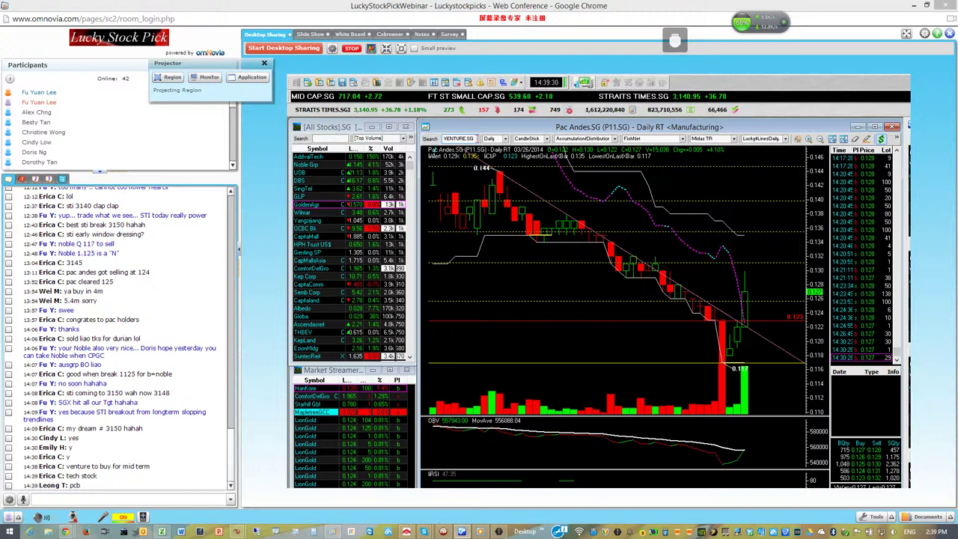
key(Return)
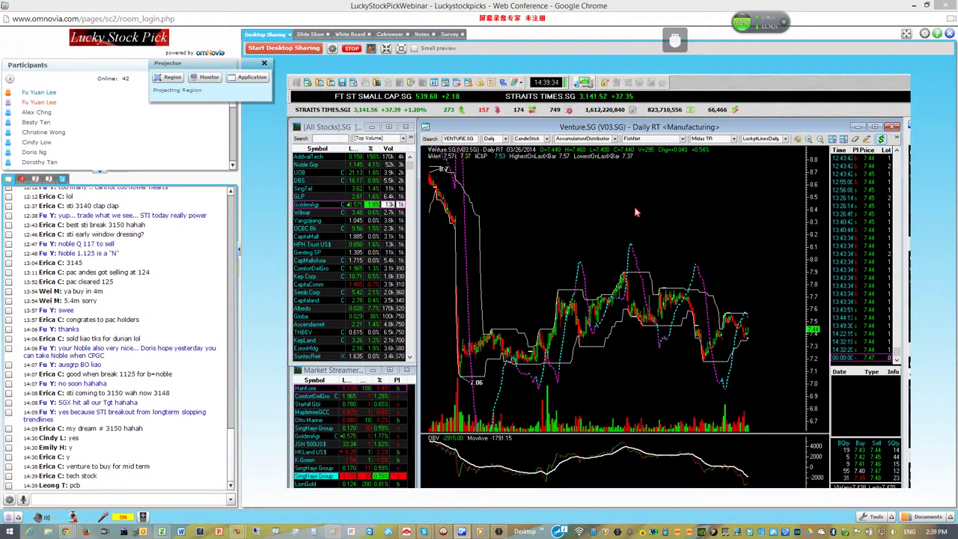
scroll(634, 206, up, 2)
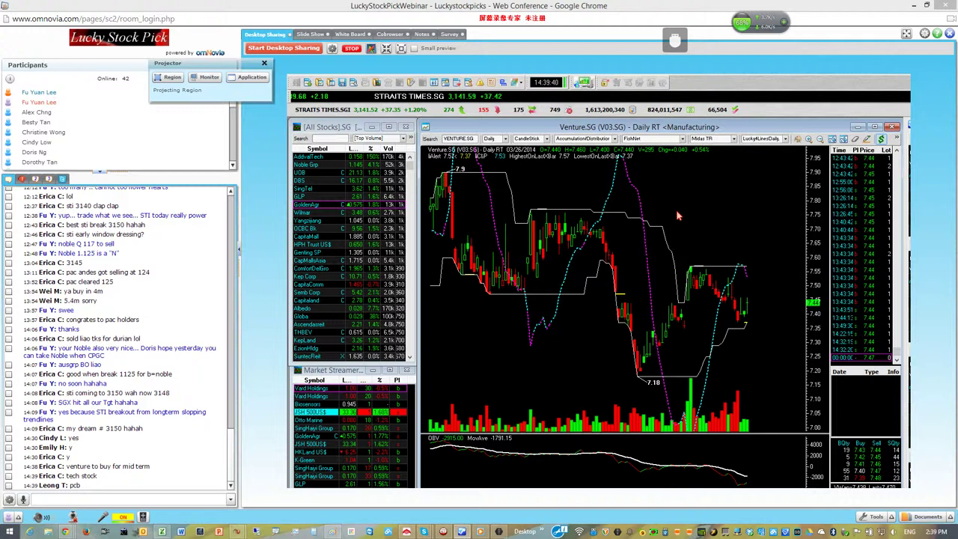
- Switch Venture.SG to Weekly bars and delete all indicators, volume and OBV panes
click(506, 139)
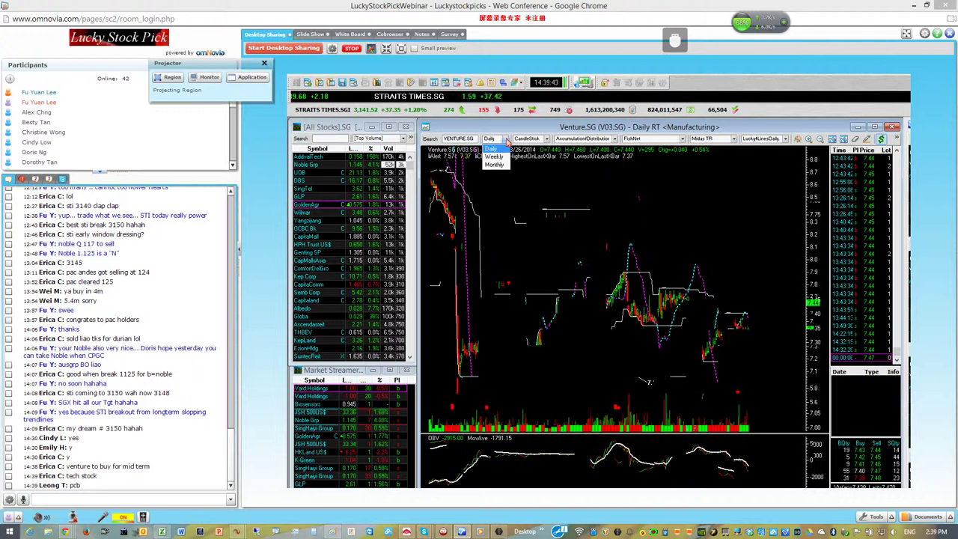
click(494, 156)
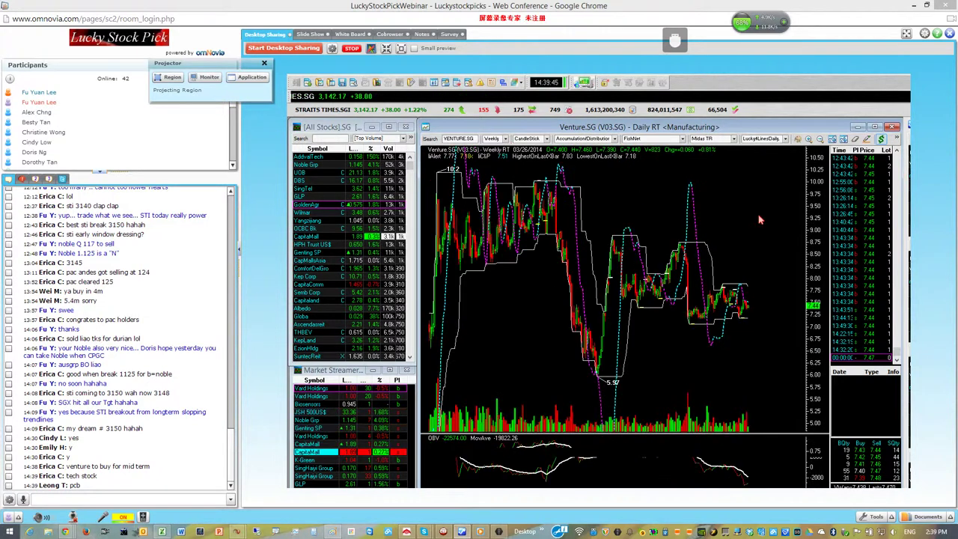
right_click(627, 189)
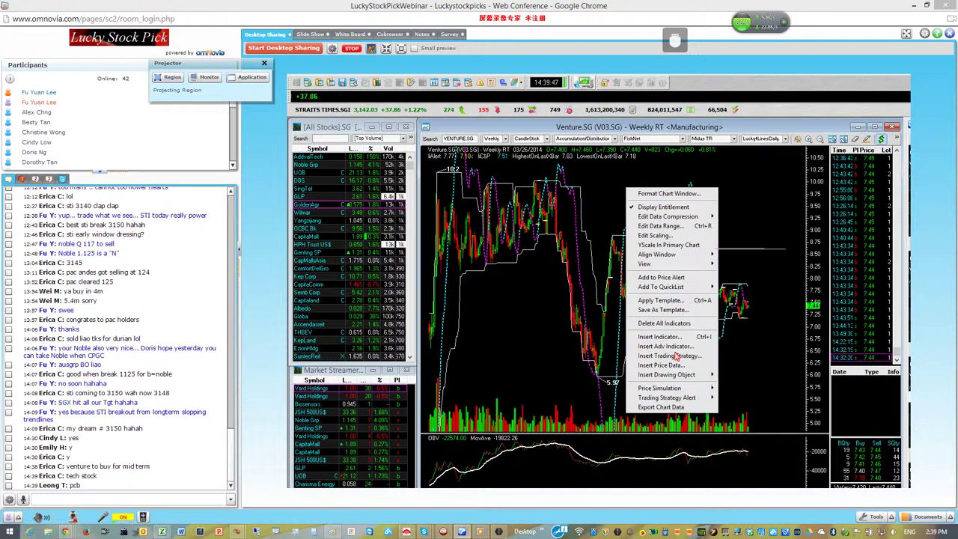
click(667, 323)
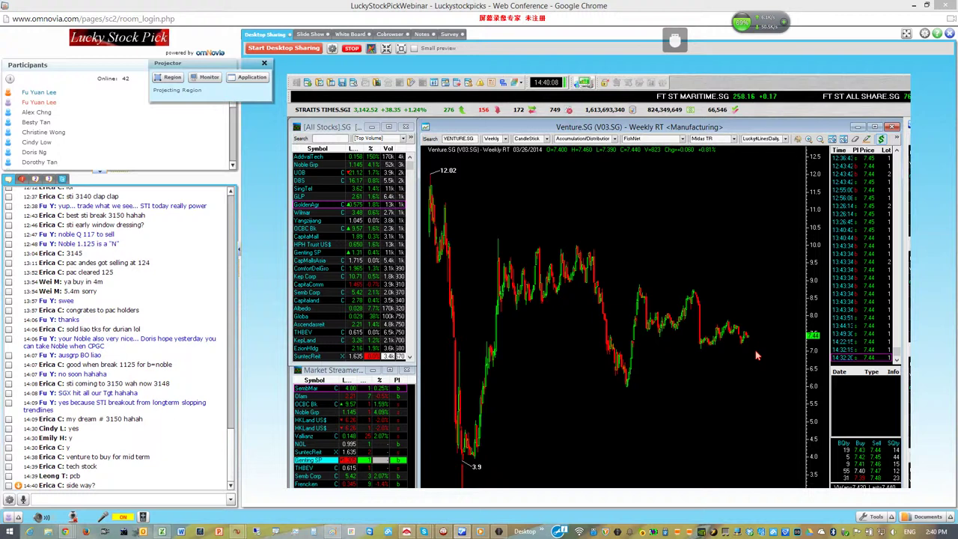
- Draw a falling parallel line along Venture's highs from the 12.02 peak
right_click(659, 223)
mouse_move(699, 394)
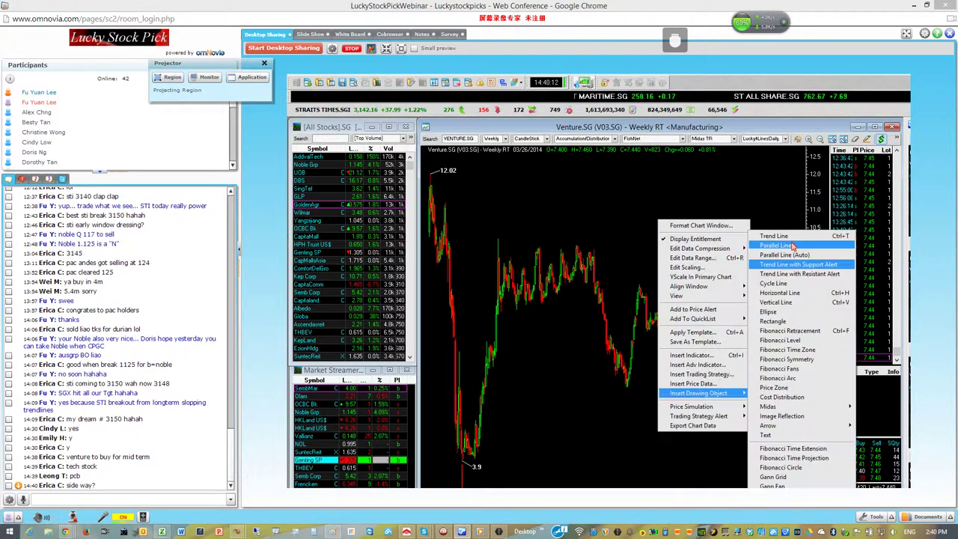
click(792, 247)
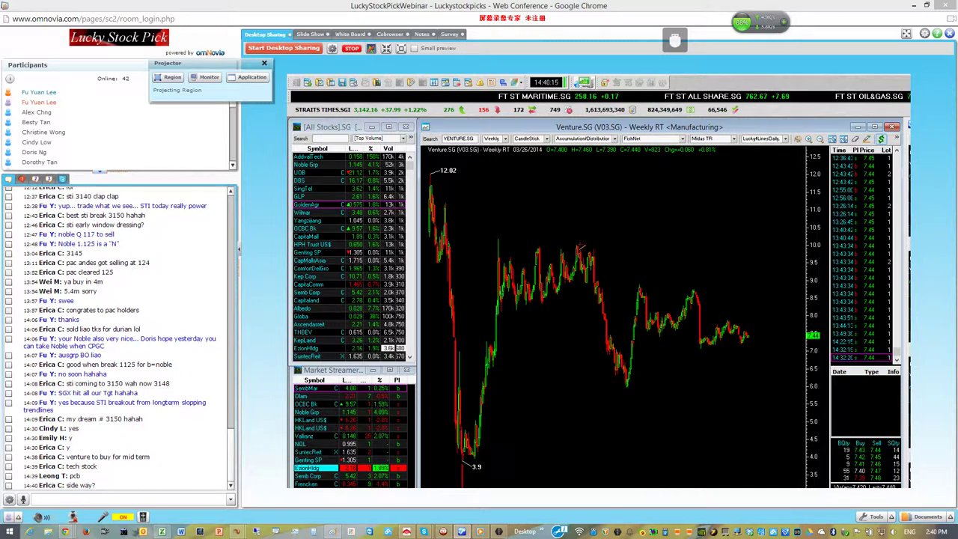
drag(635, 266, 764, 315)
click(718, 301)
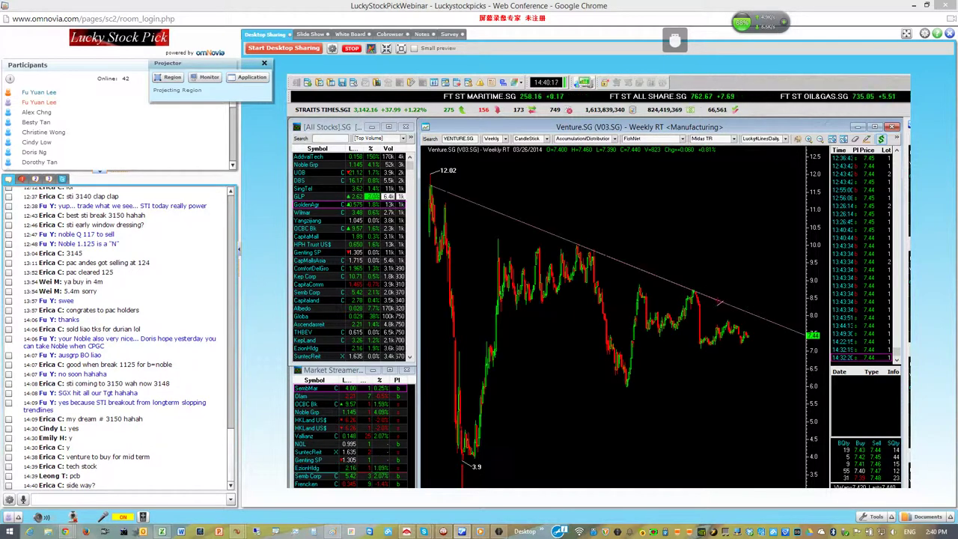
- Draw a rising line from the 3.9 low toward current prices to complete the triangle
right_click(608, 194)
mouse_move(659, 380)
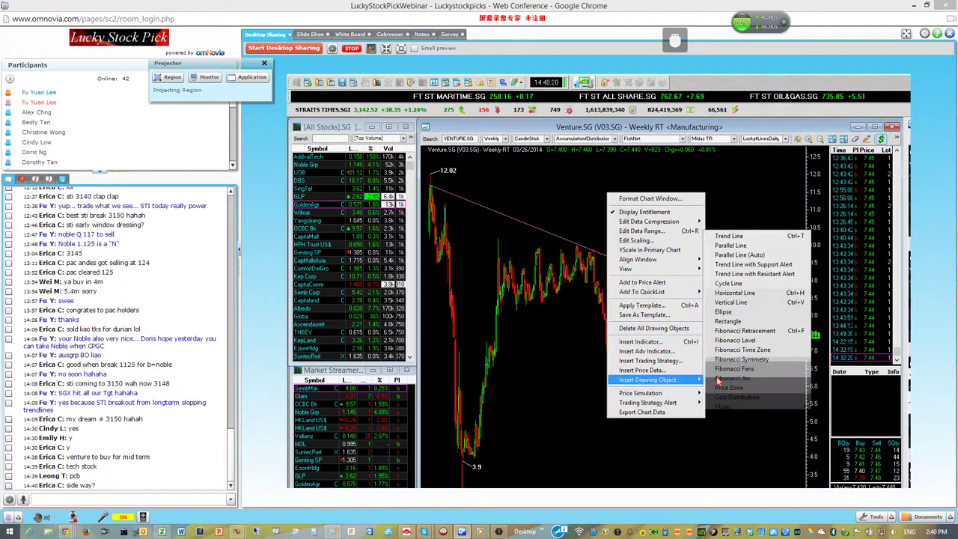
click(719, 379)
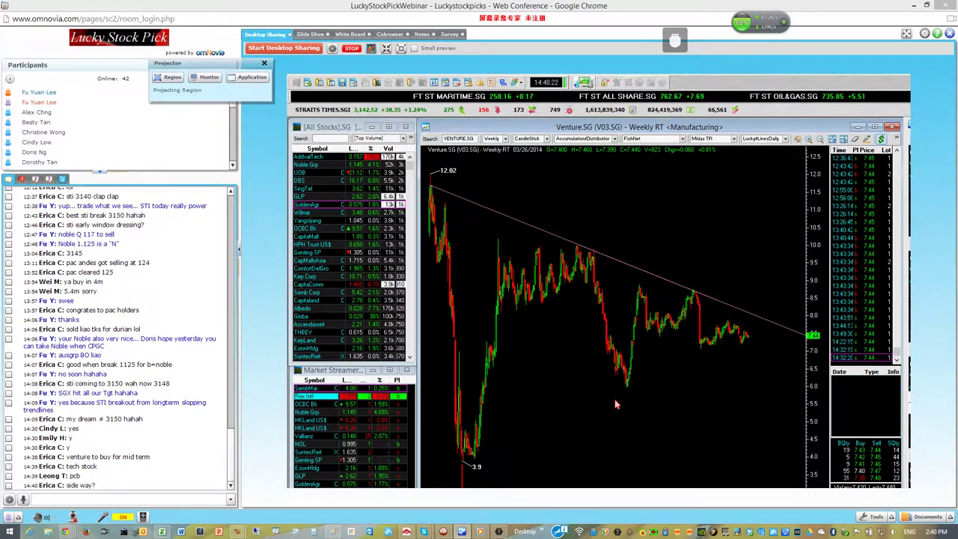
click(618, 391)
click(746, 338)
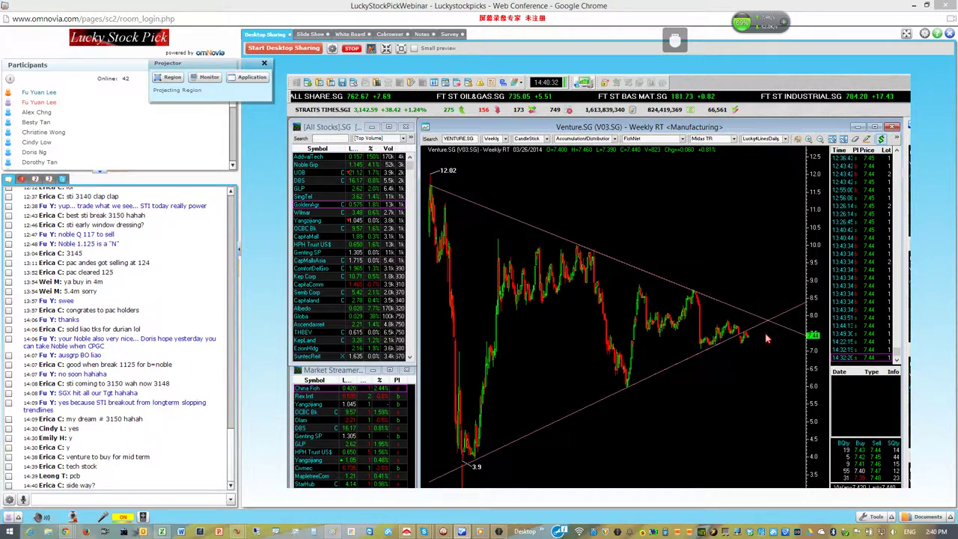
- Zoom in and draw a descending trend channel along Venture's latest candle highs
scroll(754, 364, up, 3)
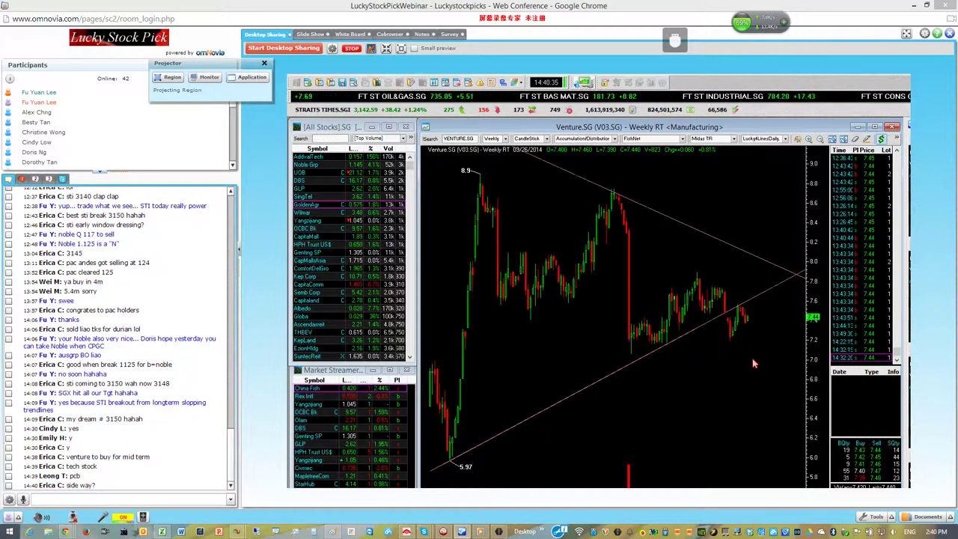
scroll(760, 365, up, 2)
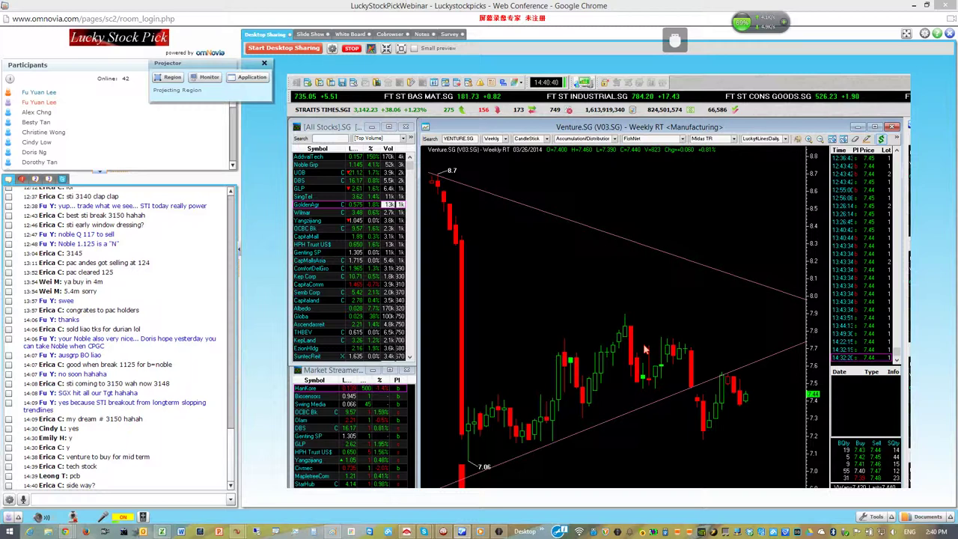
right_click(612, 414)
mouse_move(652, 374)
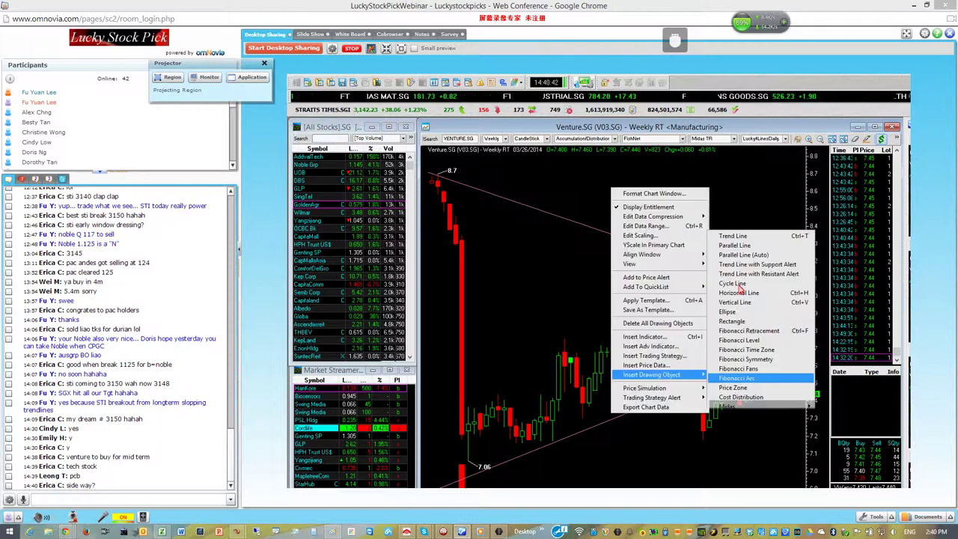
click(738, 287)
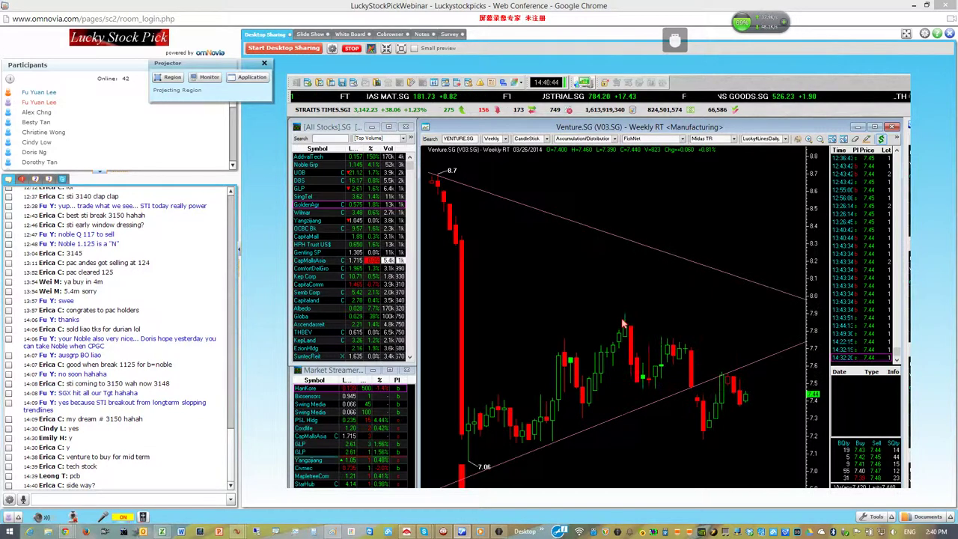
drag(624, 318, 807, 410)
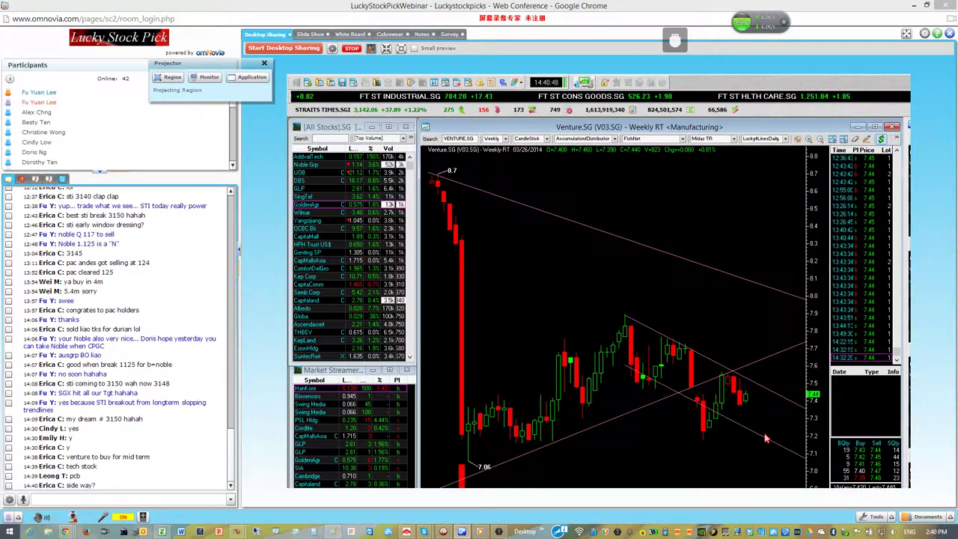
click(726, 425)
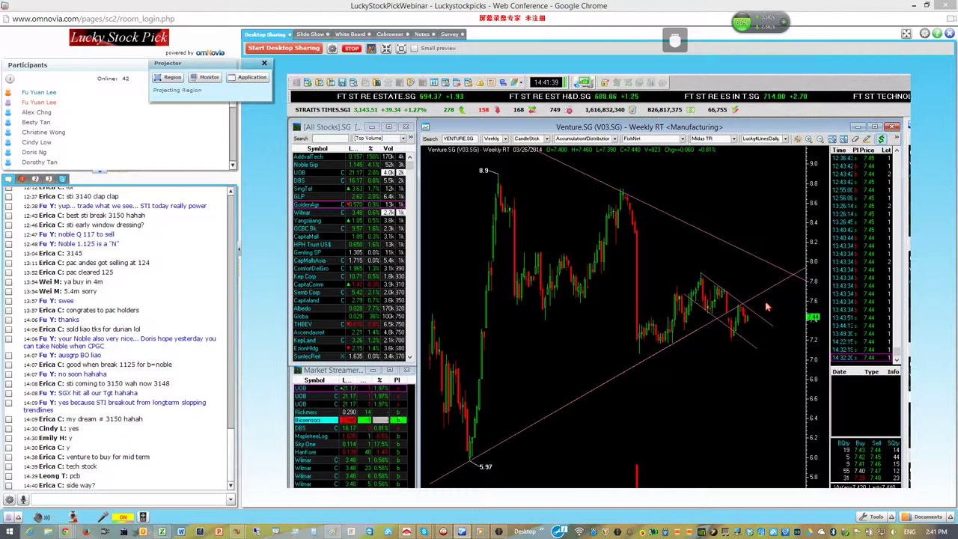
- Check a price point on Venture, then change the chart period from Weekly to Daily
click(767, 306)
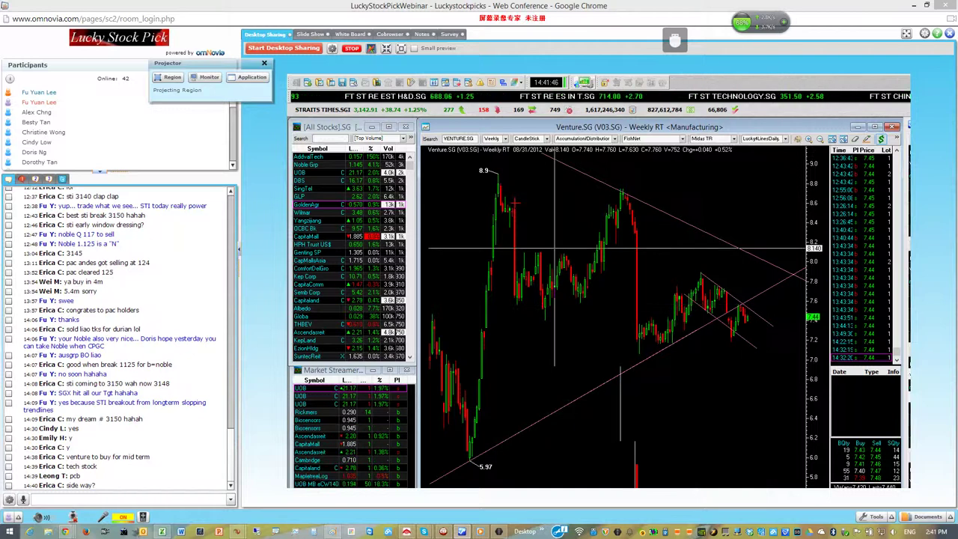
click(500, 139)
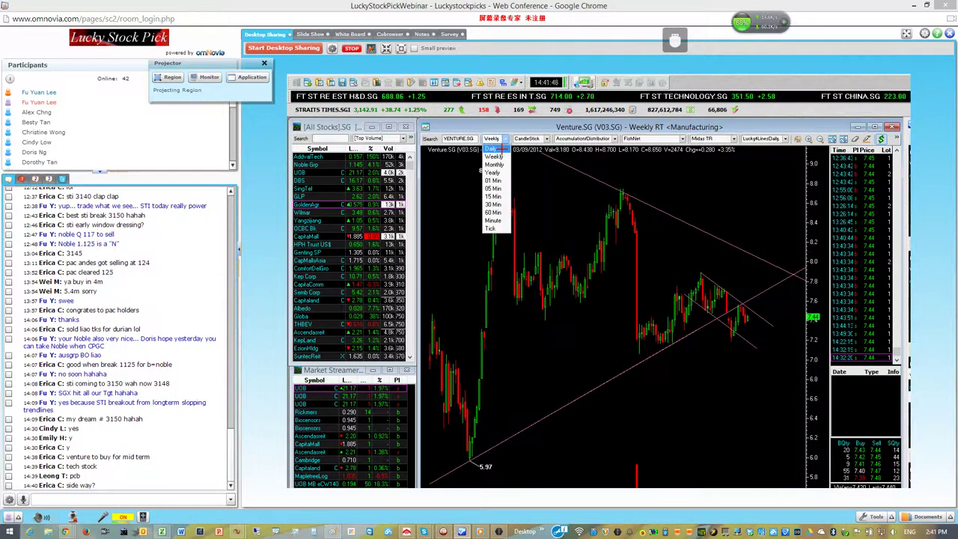
click(494, 149)
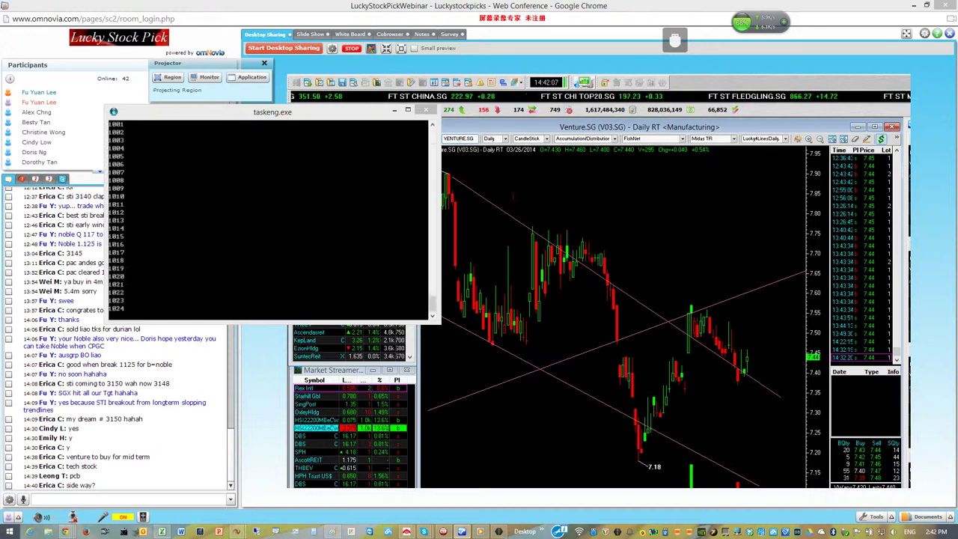
- Search for NOBLE, open the Noble Grp chart and zoom in on recent bars
click(474, 139)
text(N)
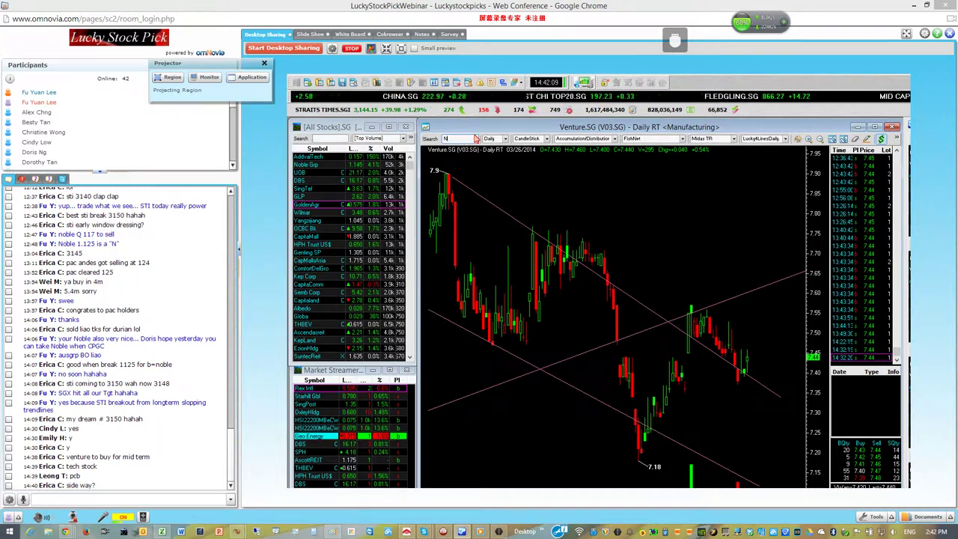
text(OBLE)
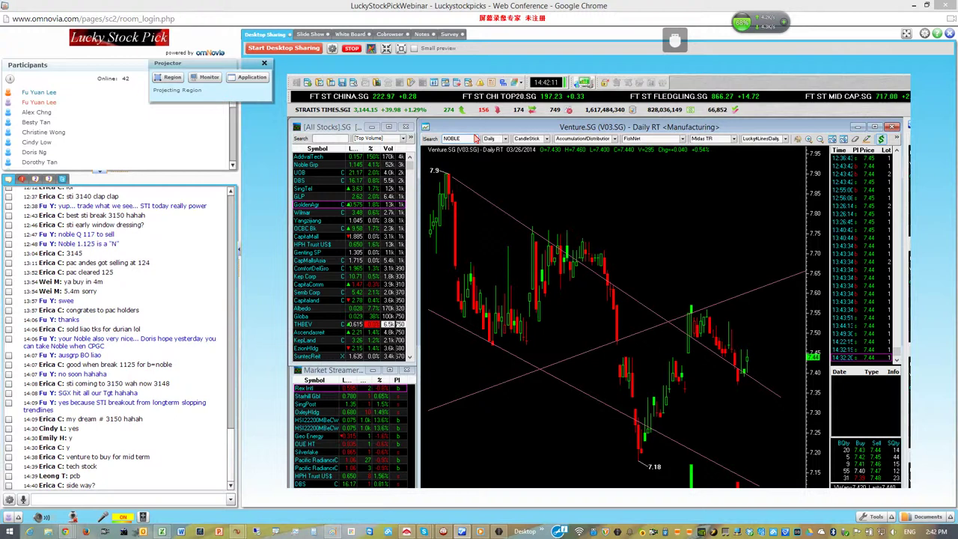
key(Return)
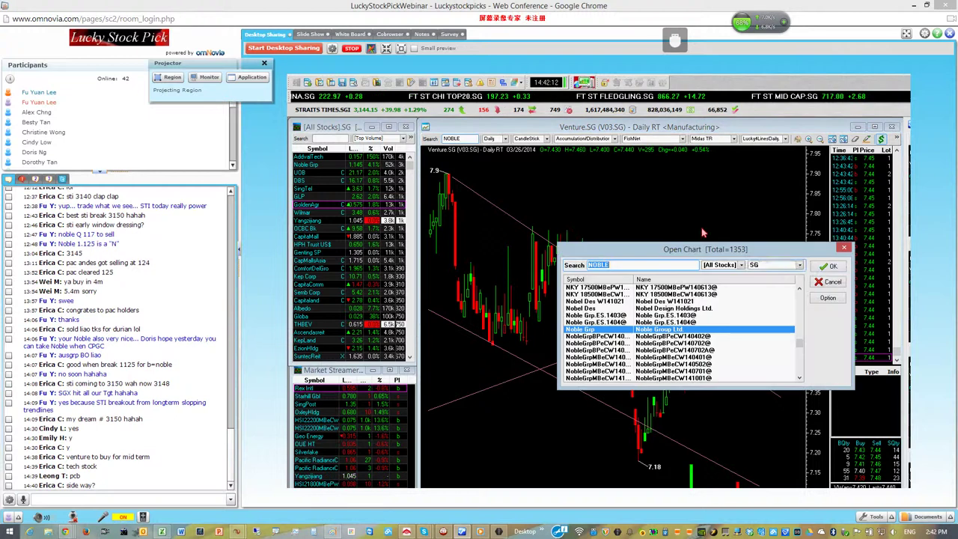
click(827, 267)
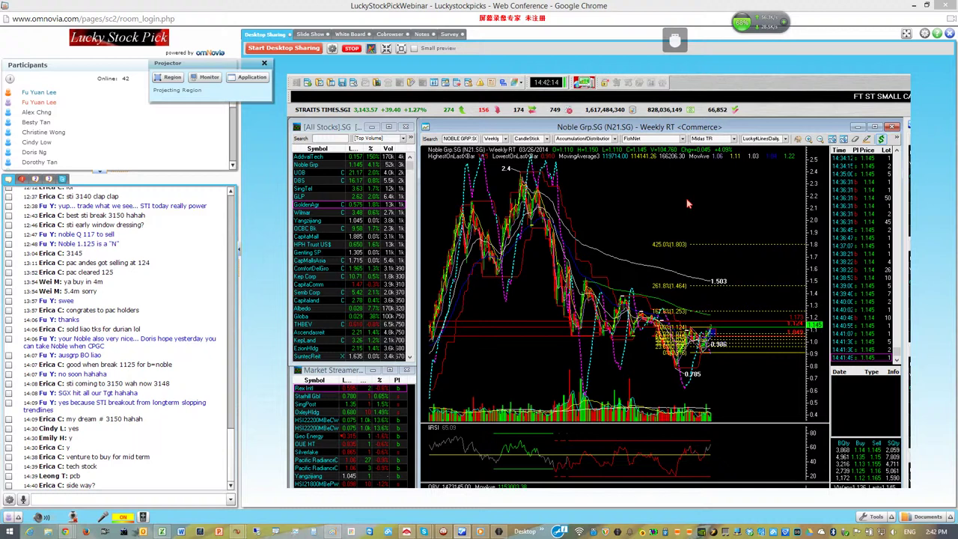
scroll(687, 198, up, 3)
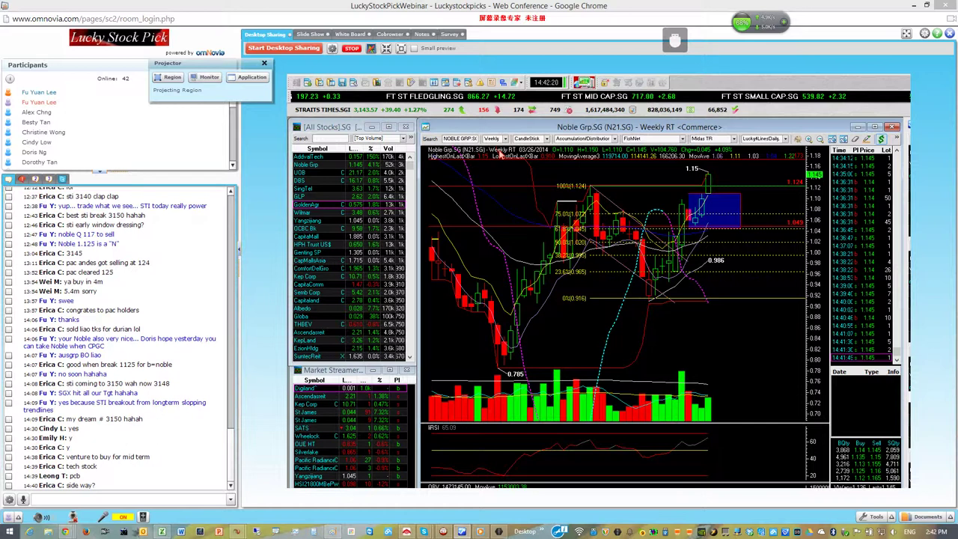
scroll(498, 143, up, 1)
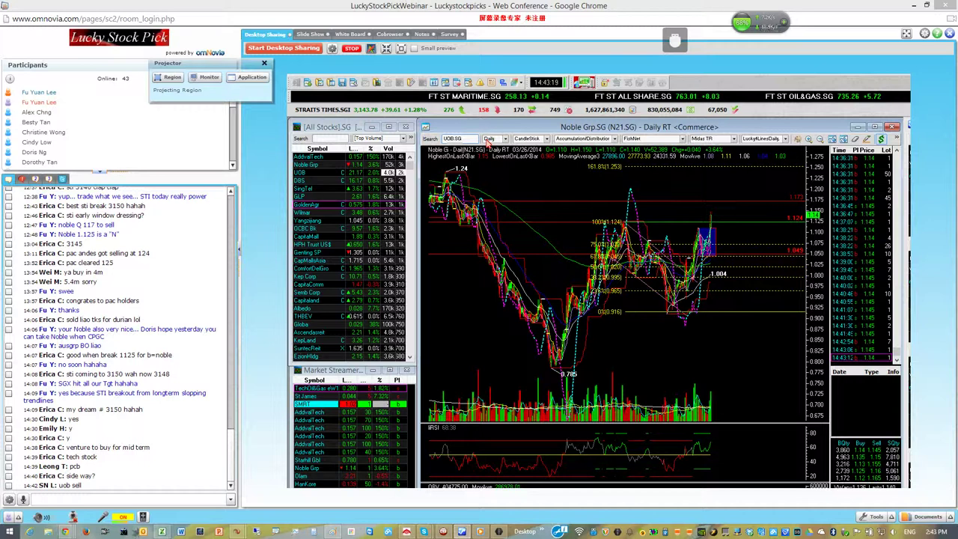
- Load the UOB.SG daily chart and zoom in on its recent bars
key(Return)
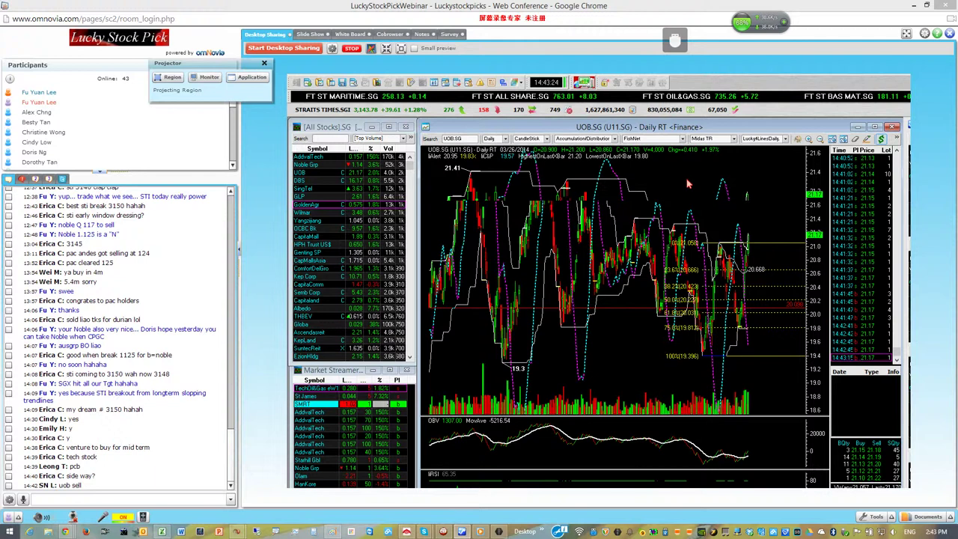
scroll(687, 184, up, 2)
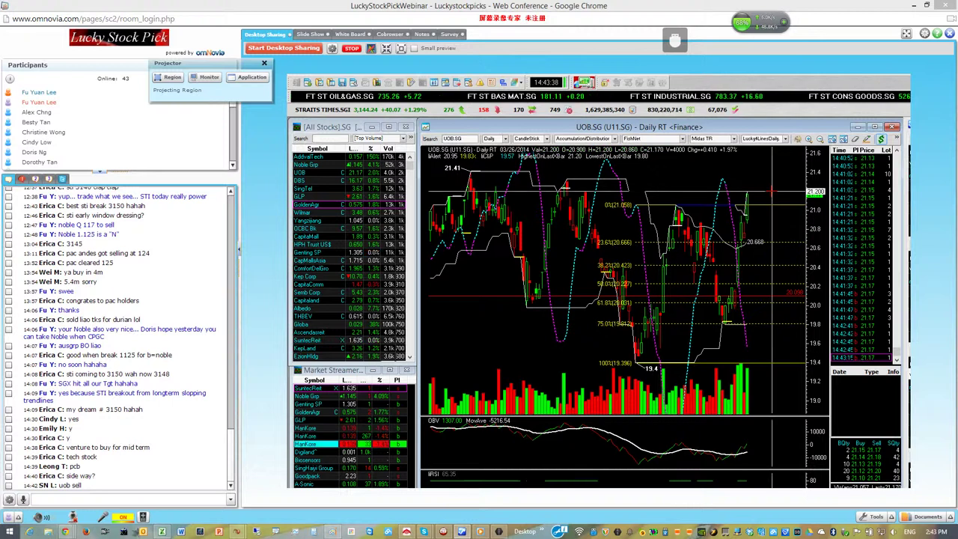
- Pick a line from Insert Drawing Object to add to the UOB chart
right_click(669, 169)
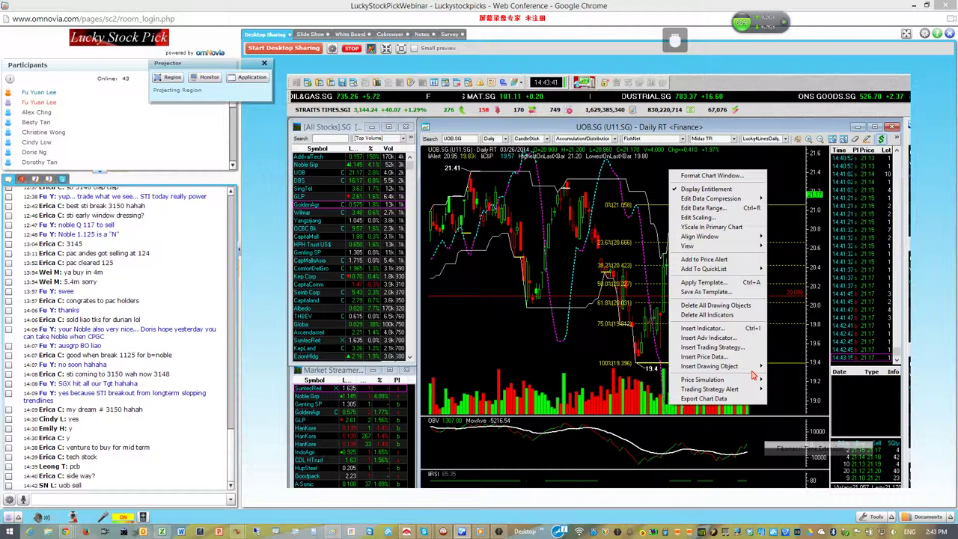
mouse_move(754, 366)
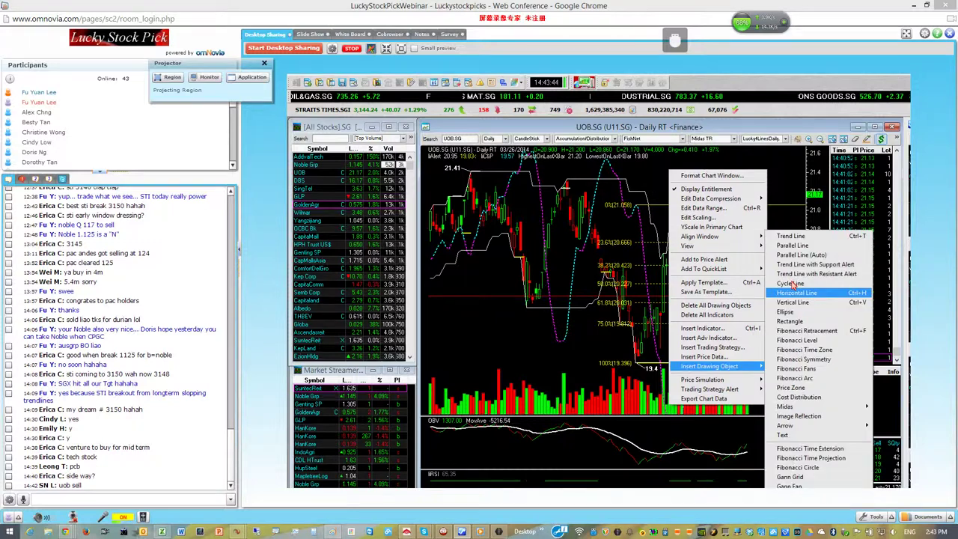
click(800, 375)
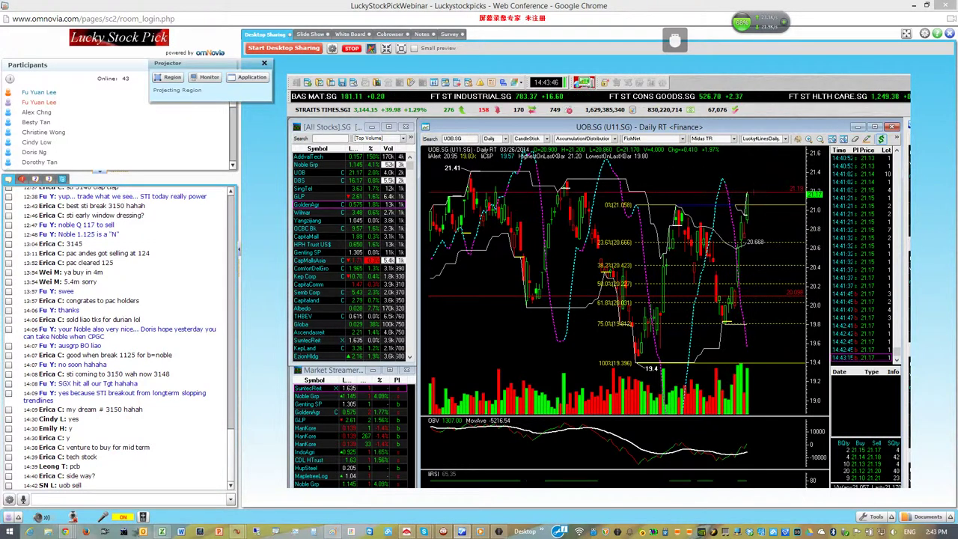